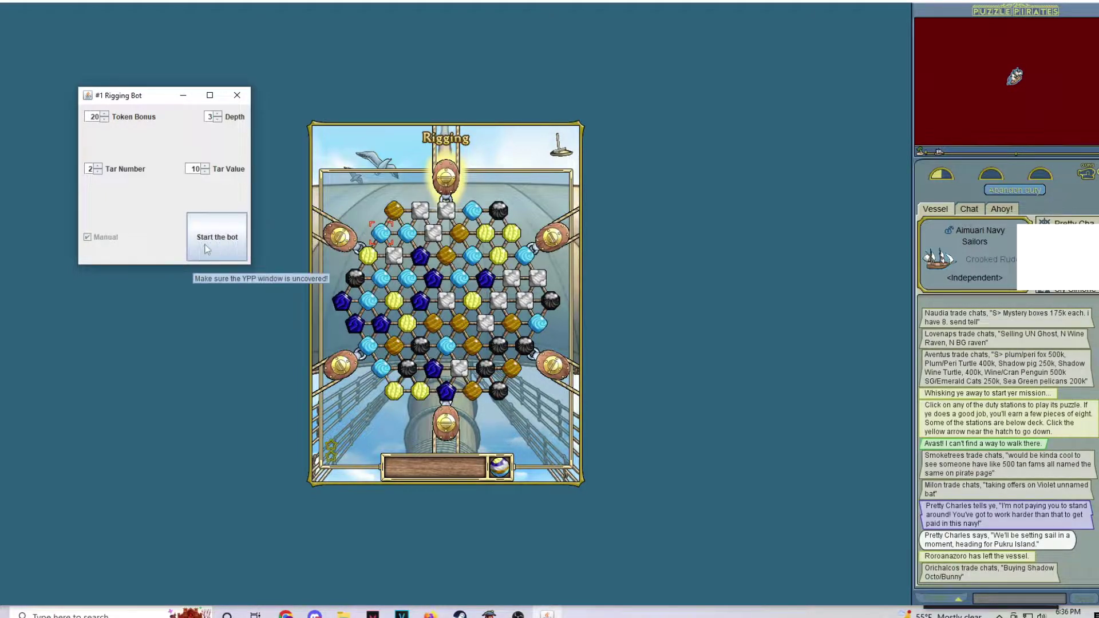
- Start Rigging Bot with token bonus 20 and depth 3 so it hints moves
left_click(220, 253)
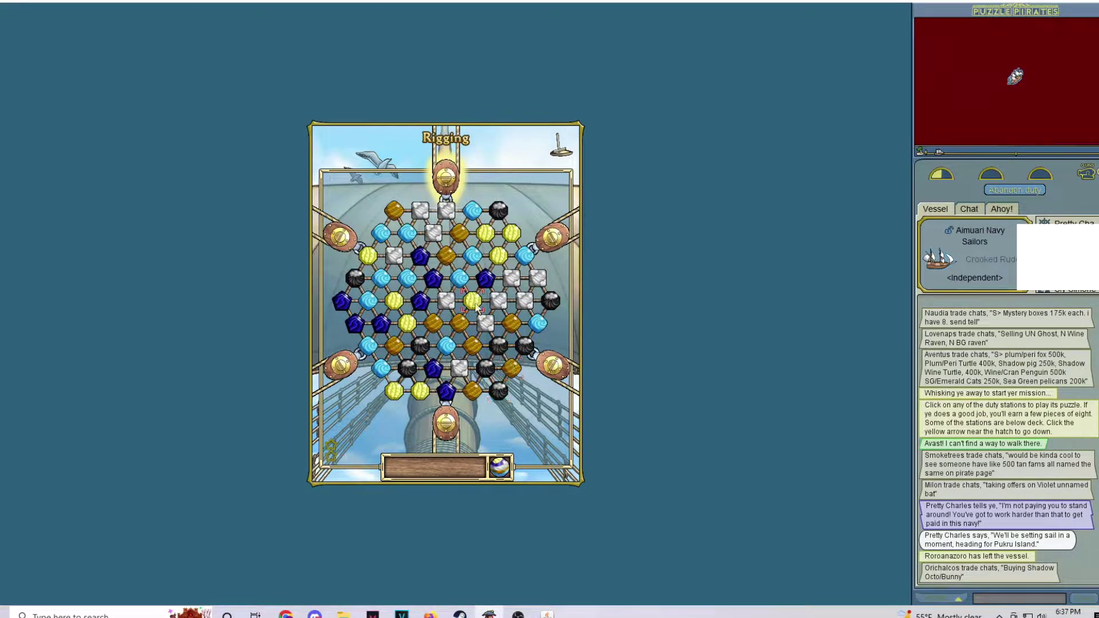
- Follow the bot's purple/blue ring hints through seven shifts until 'Board cleared!' appears
left_click(433, 279)
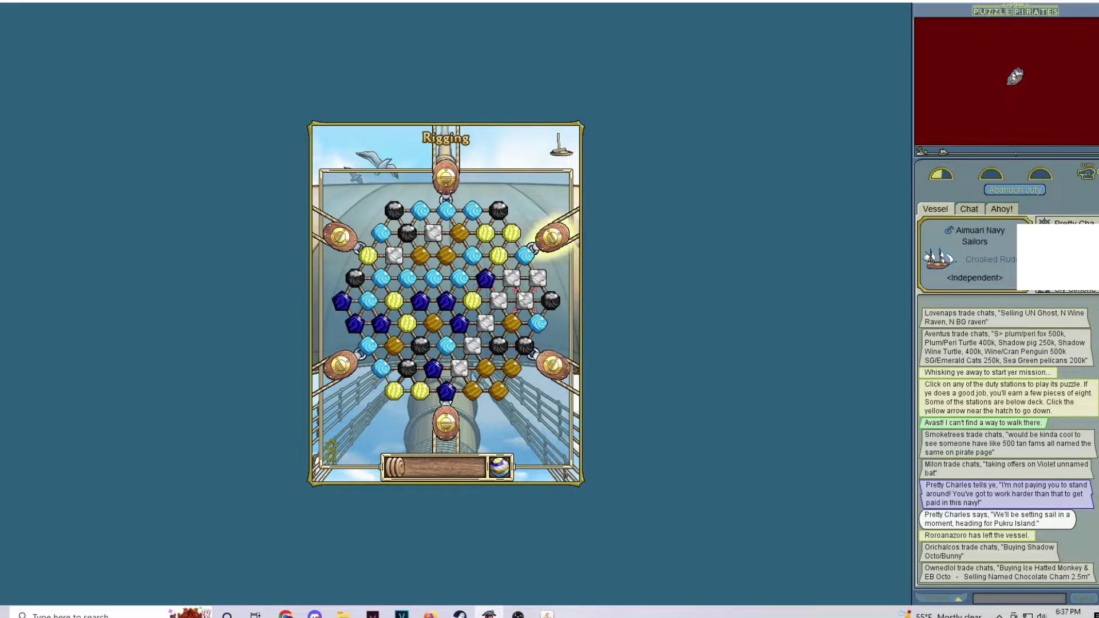
left_click(434, 241)
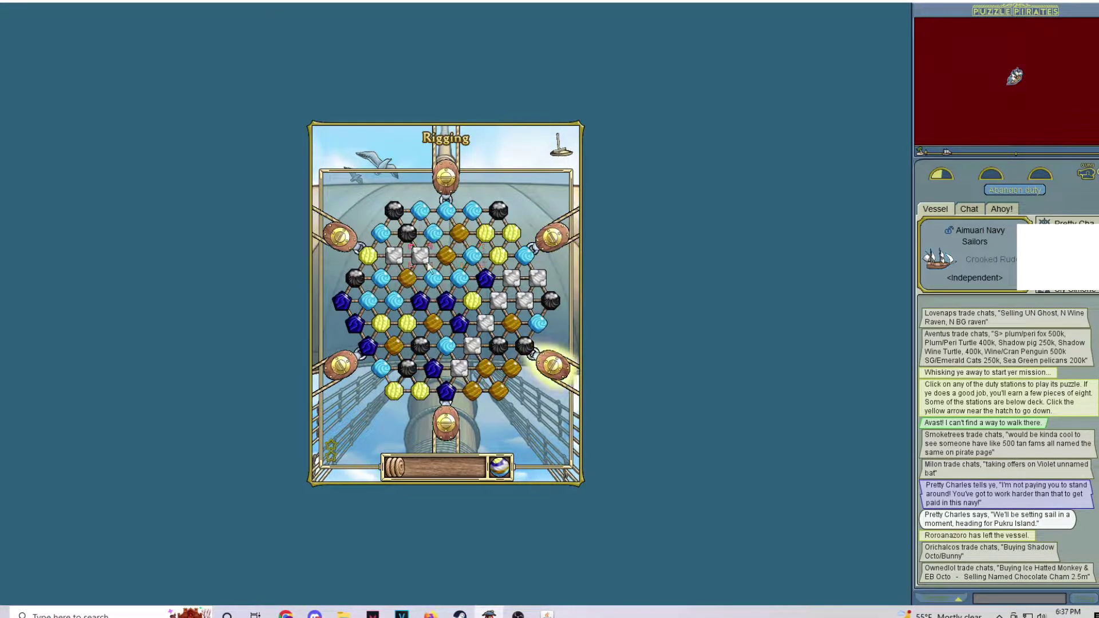
left_click(471, 262)
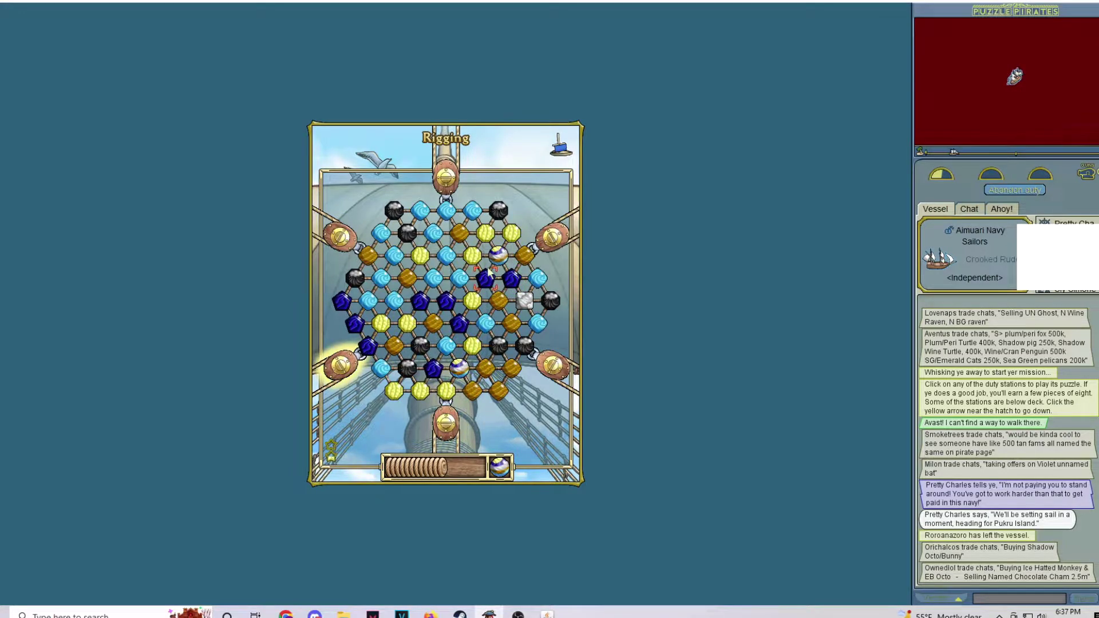
left_click(382, 283)
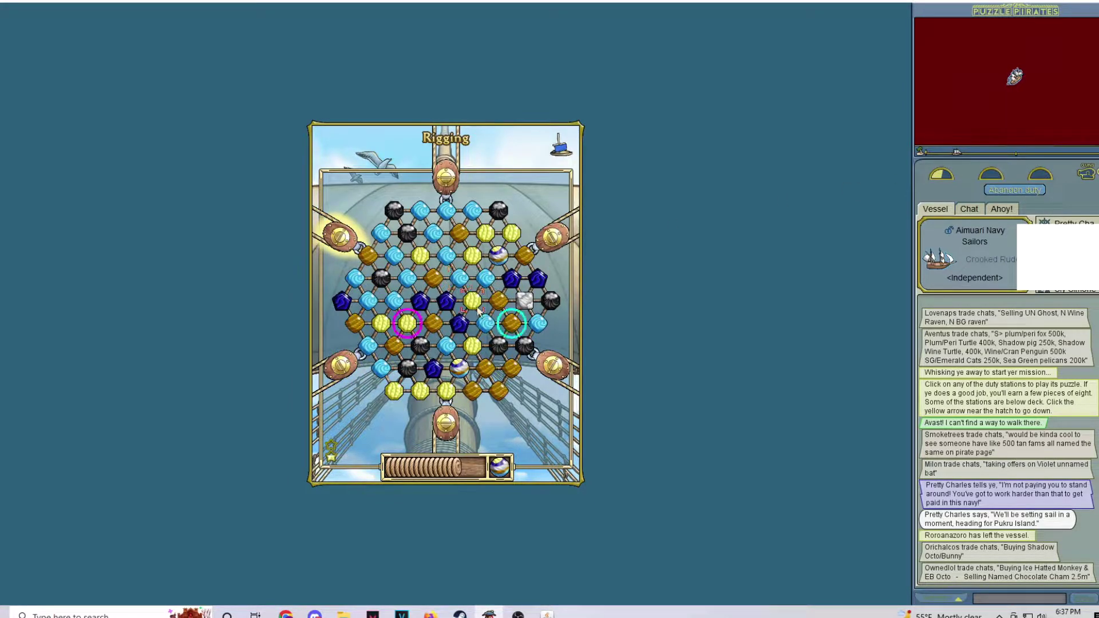
left_click(513, 324)
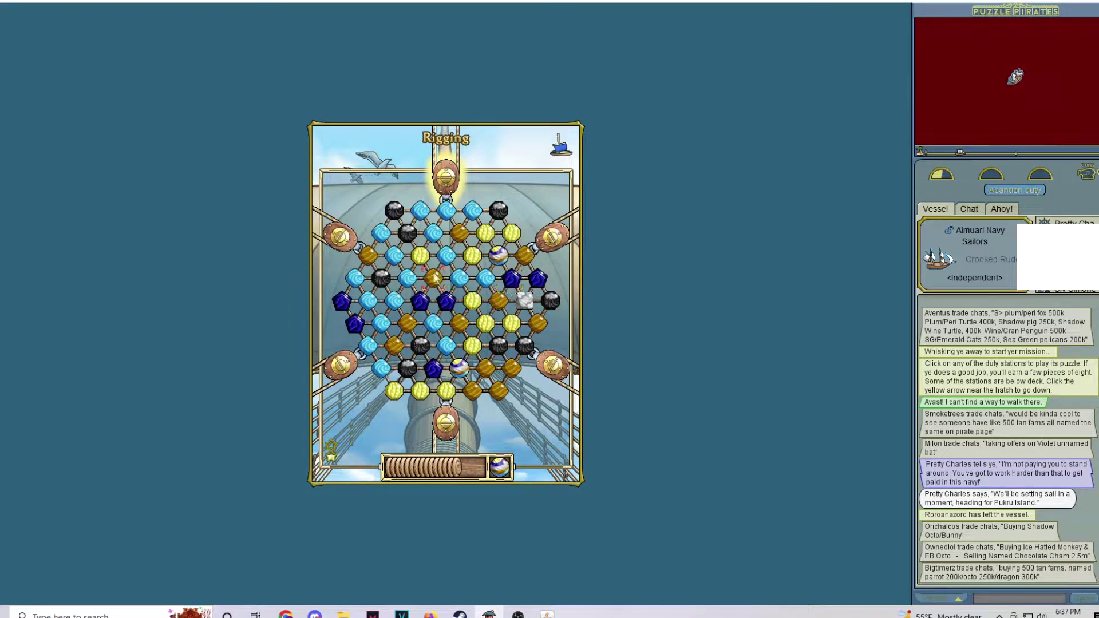
left_click(446, 259)
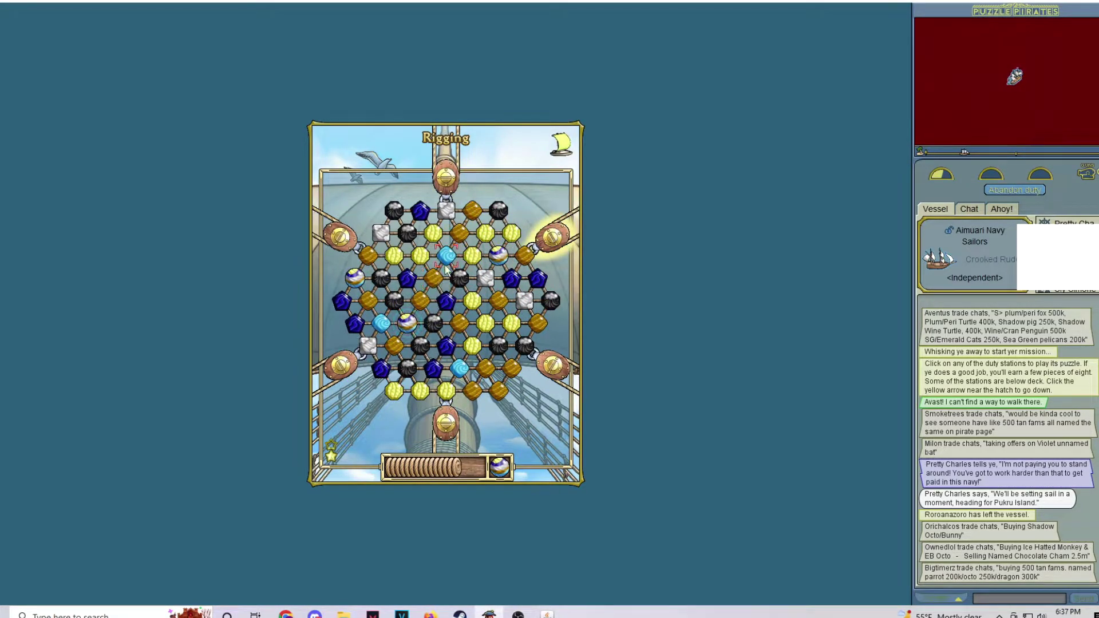
left_click(449, 368)
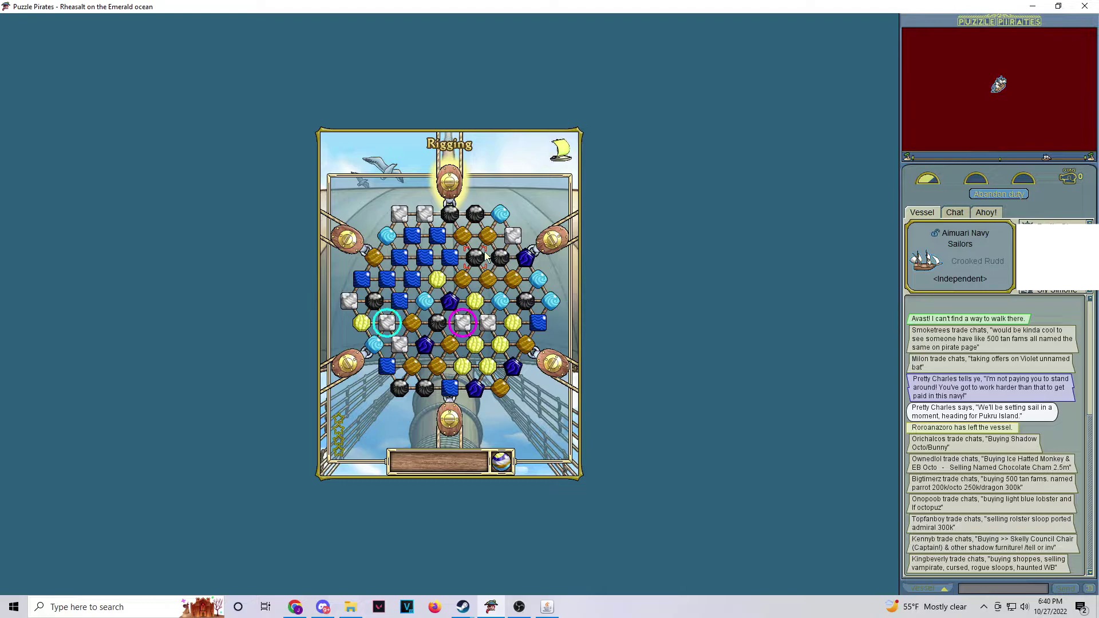
- Shift rows and diagonals on the fresh board, clearing eight pieces with the bottom row
left_click(468, 327)
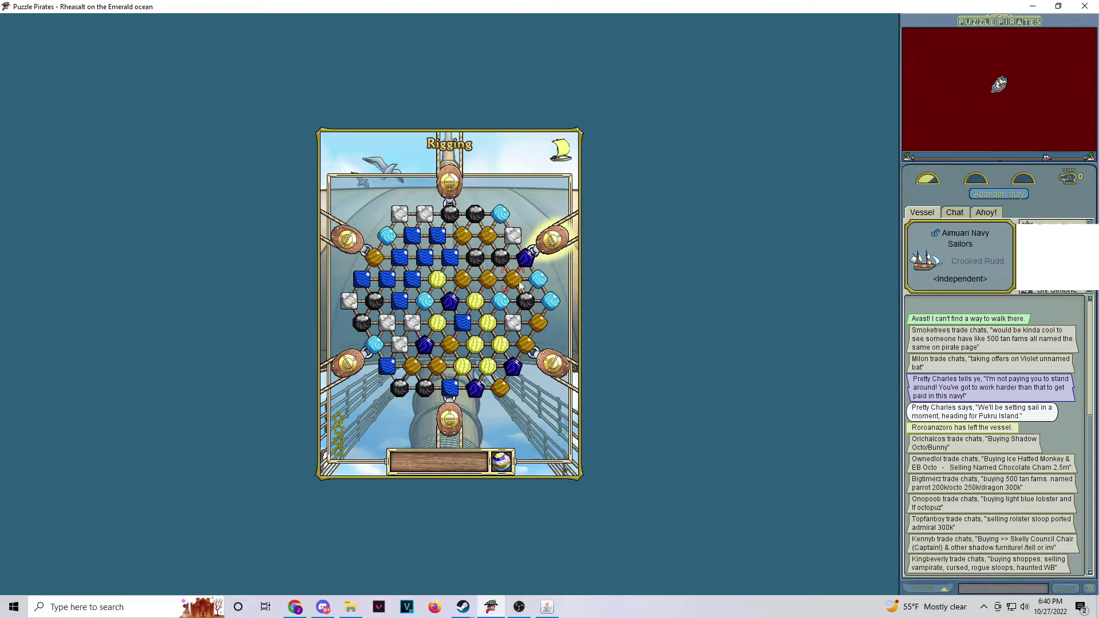
left_click(400, 216)
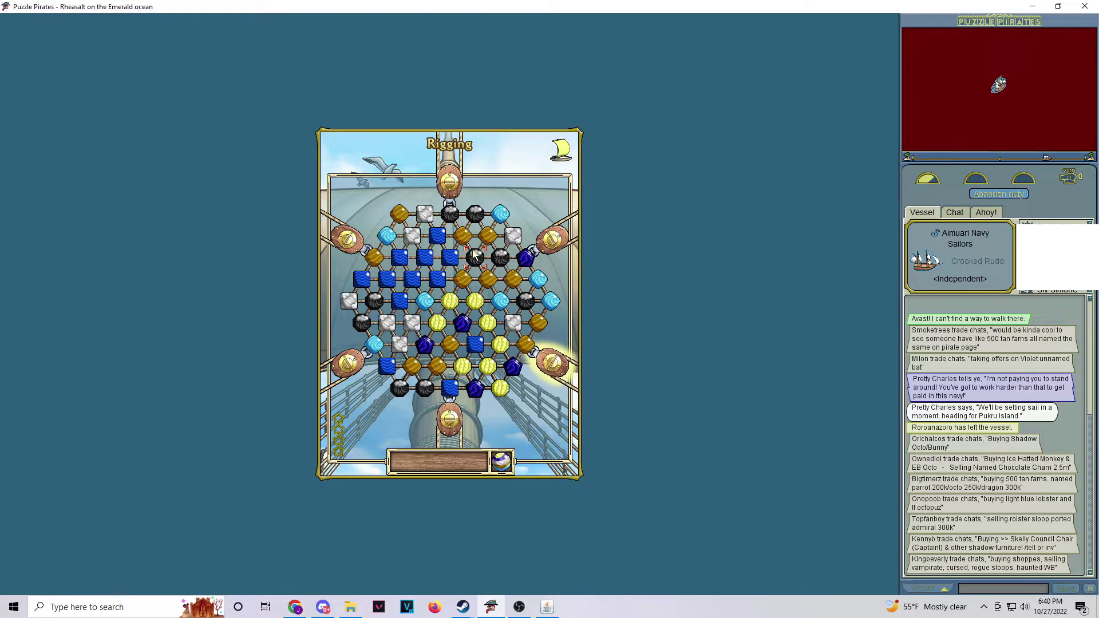
left_click(425, 256)
left_click(451, 216)
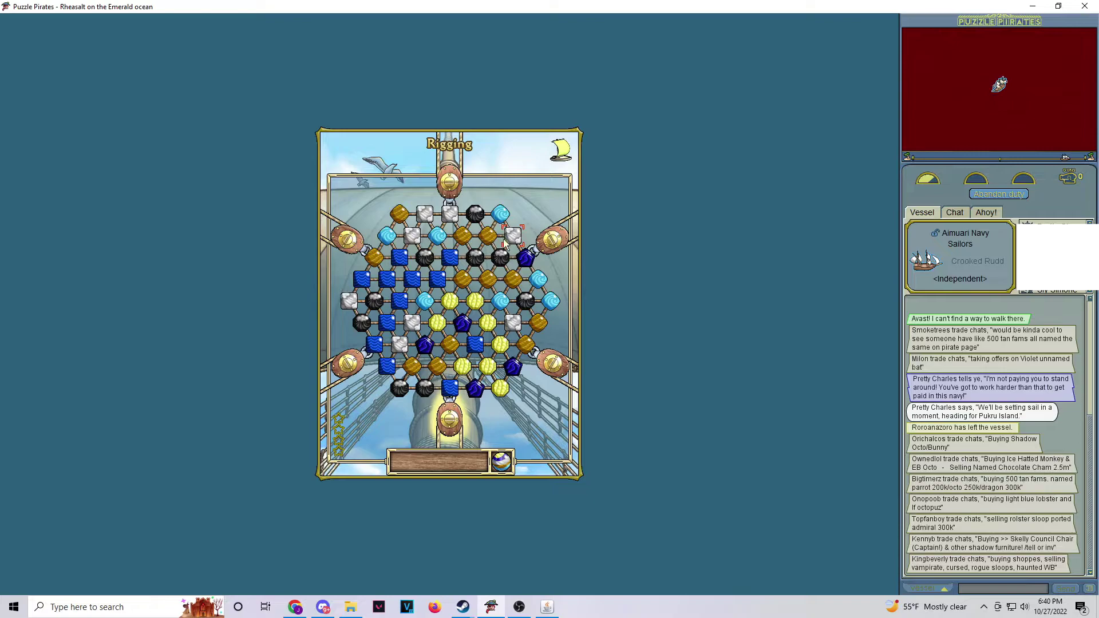
left_click(449, 391)
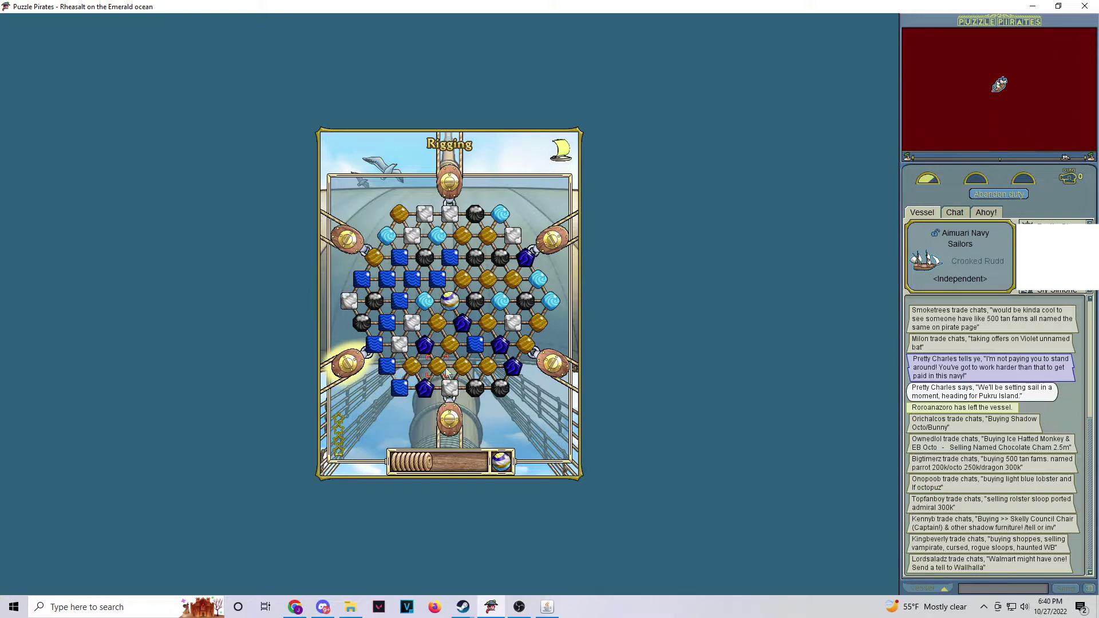
- Shift more lines to clear thirteen, then seven pieces, ending the Rigging shift
left_click(467, 330)
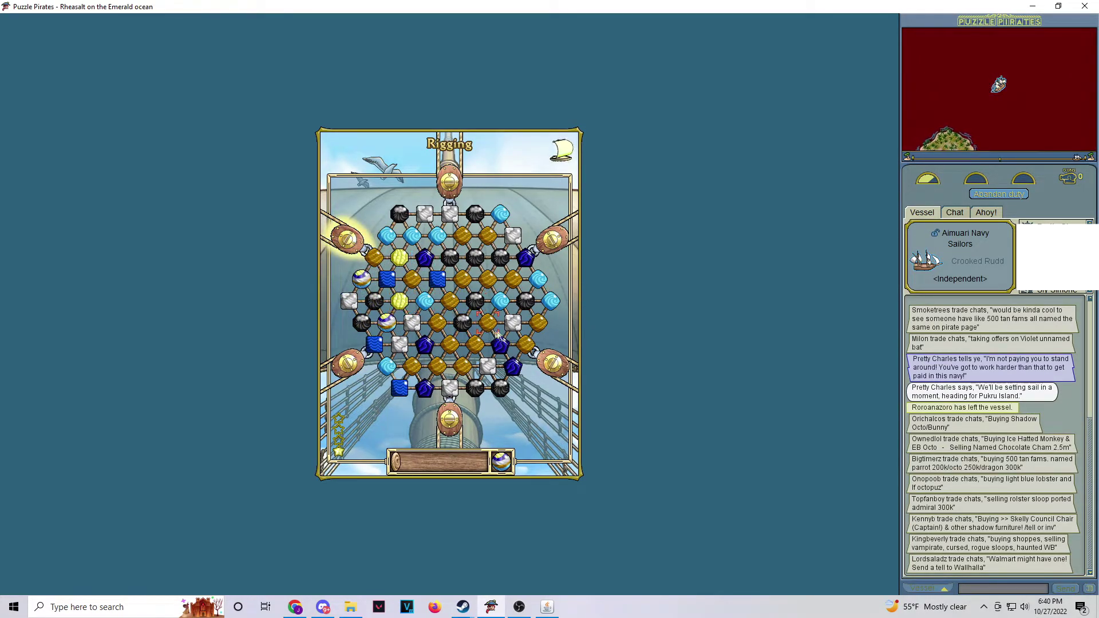
left_click(486, 280)
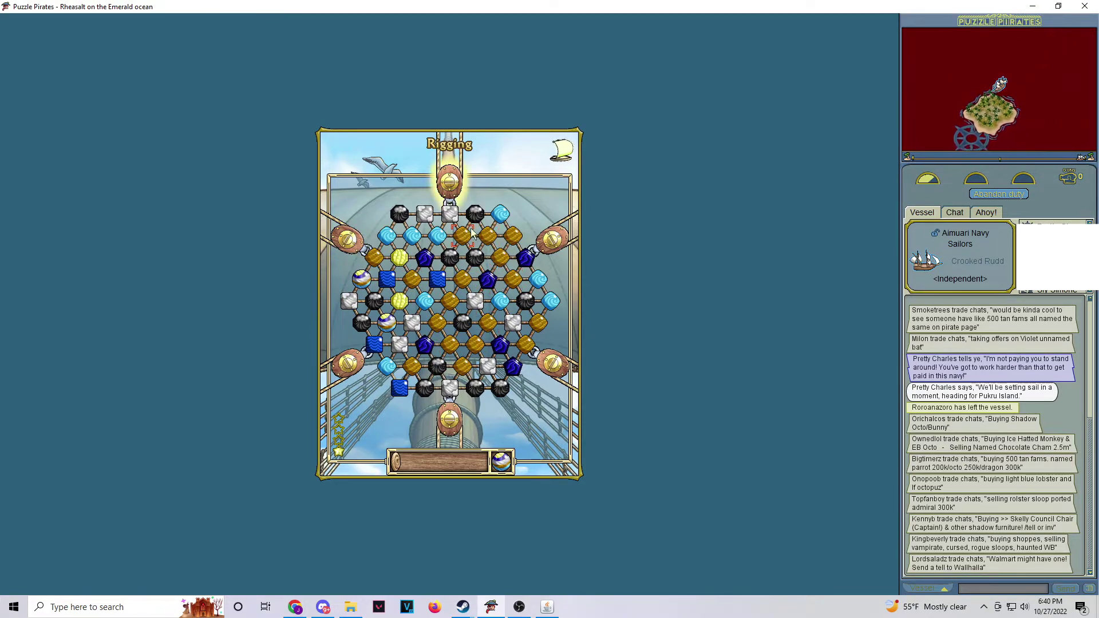
left_click(525, 261)
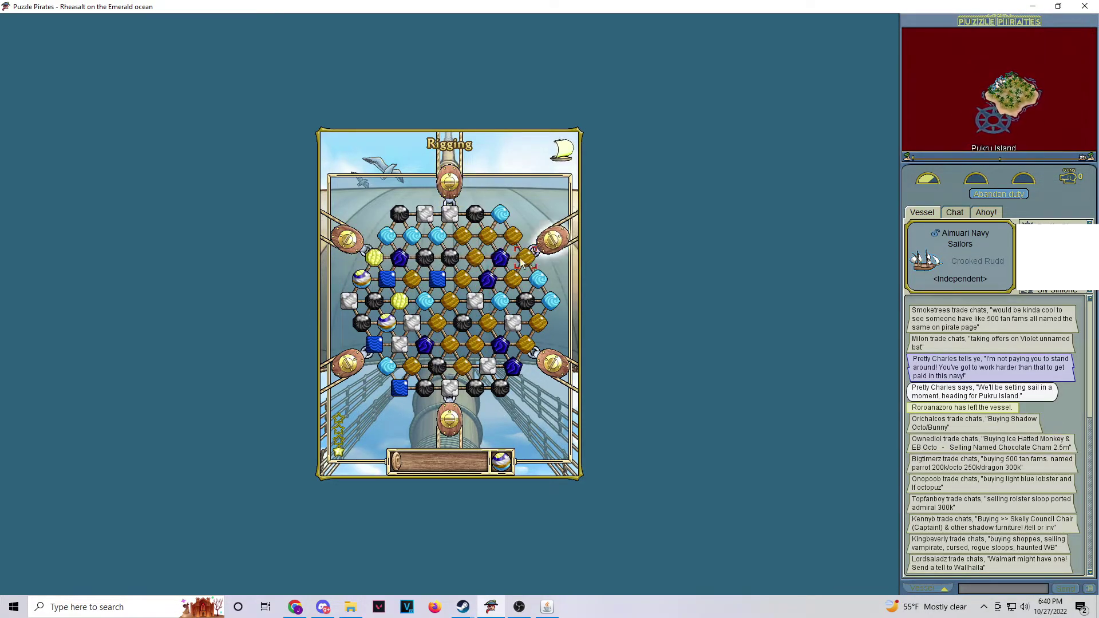
left_click(547, 308)
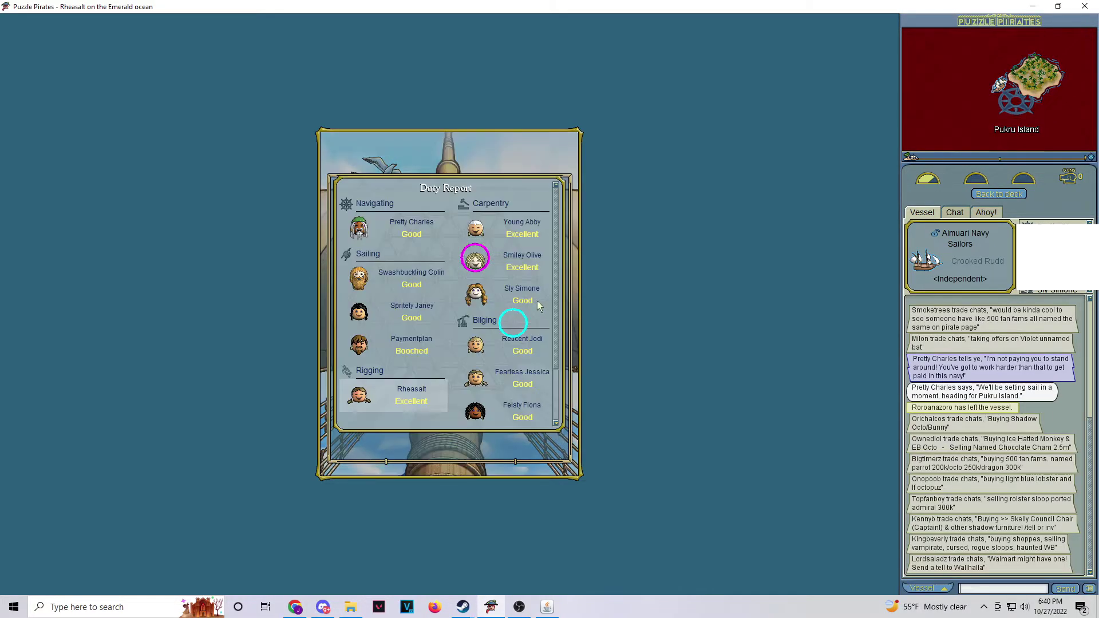